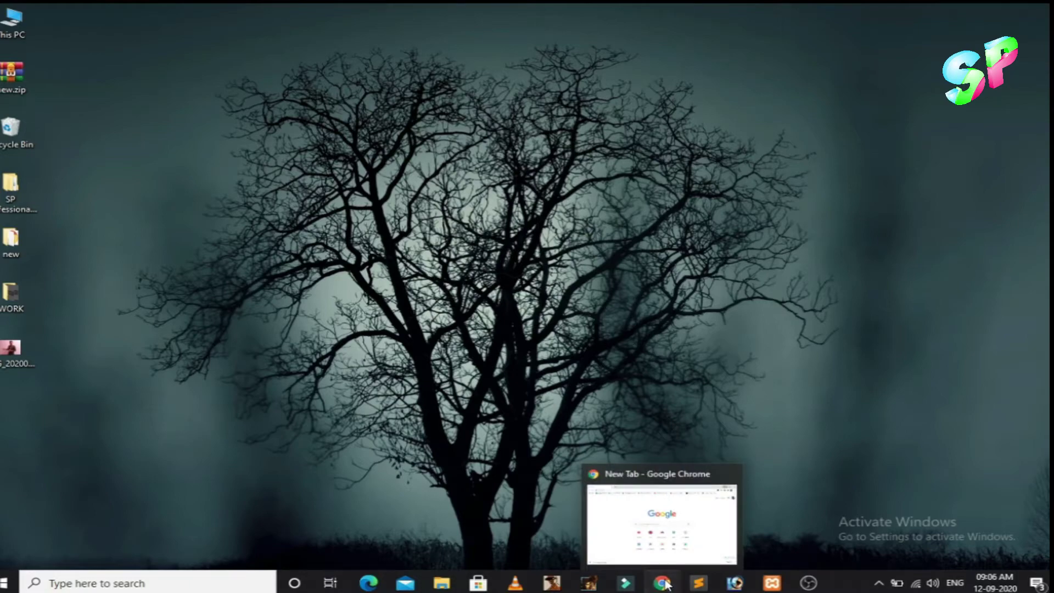
Step: Bring Chrome back and load remove.bg by entering REMOVE.BG in the new tab's address bar
{"action": "left_click", "coordinate": [667, 585]}
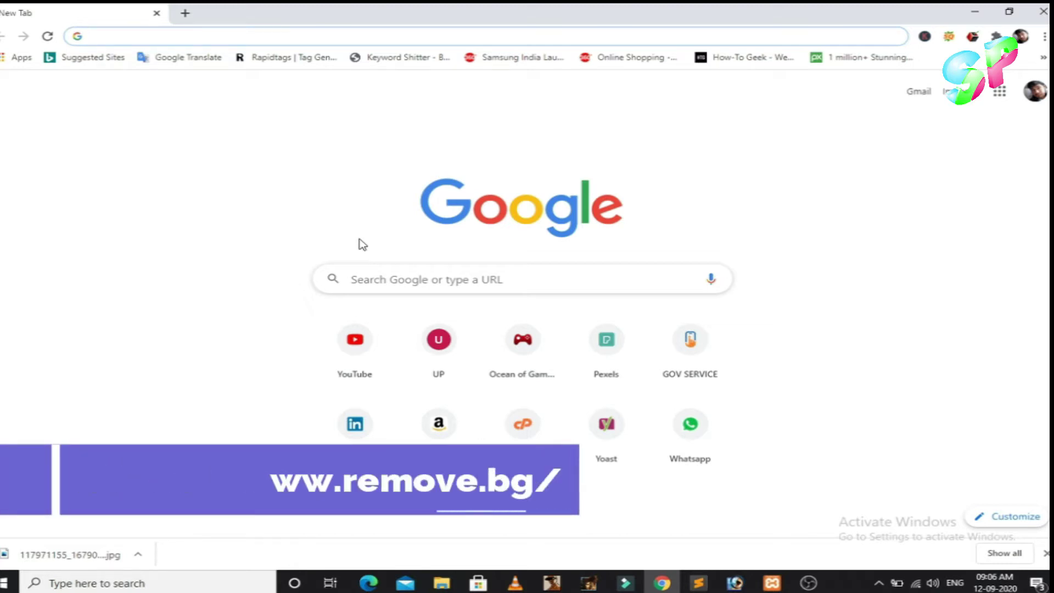
{"action": "type", "text": "R"}
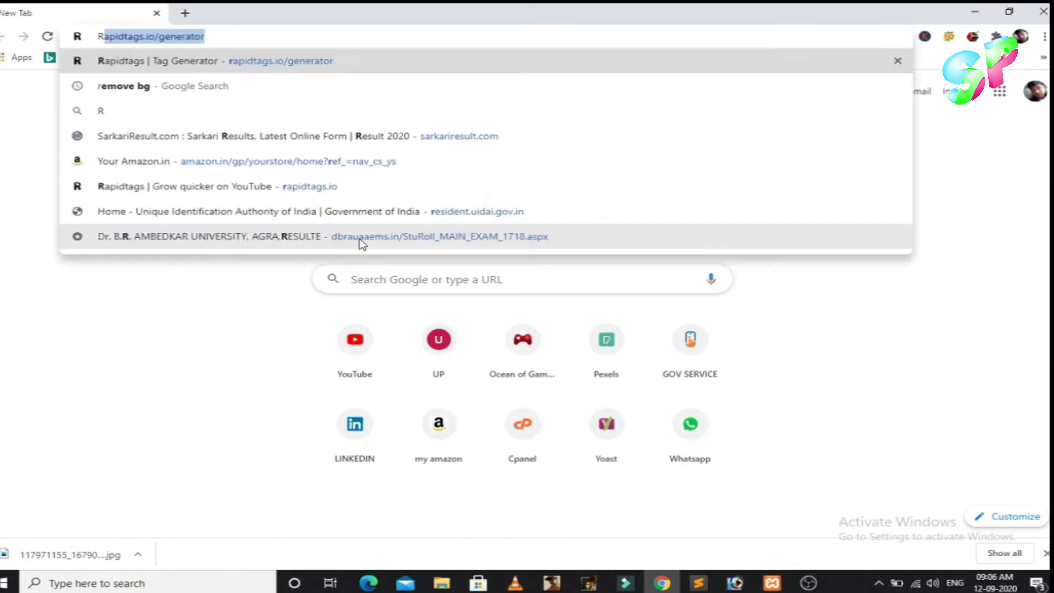
{"action": "type", "text": "EMOVE"}
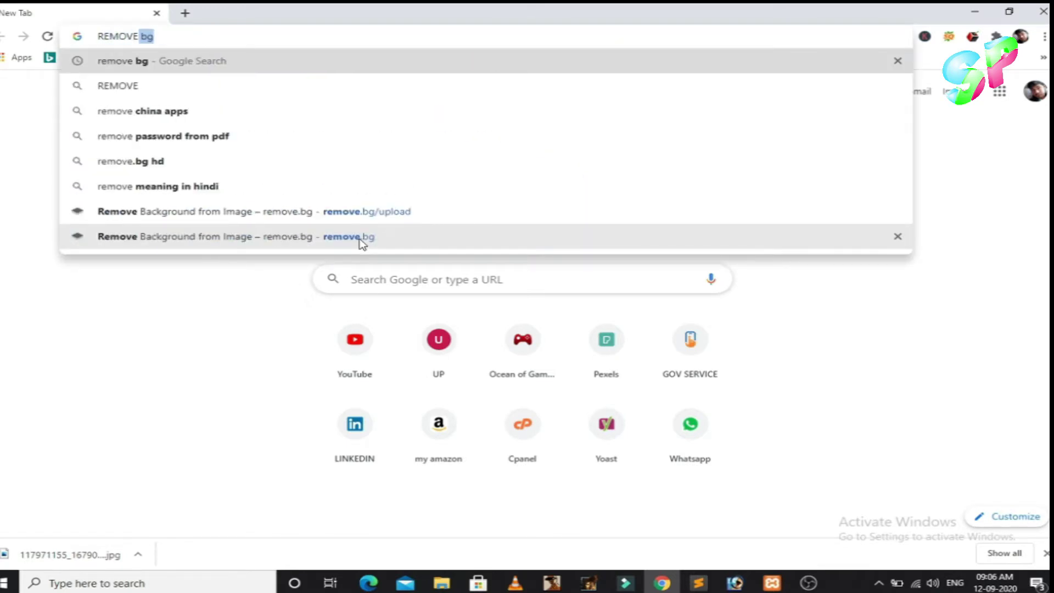
{"action": "type", "text": ".BG"}
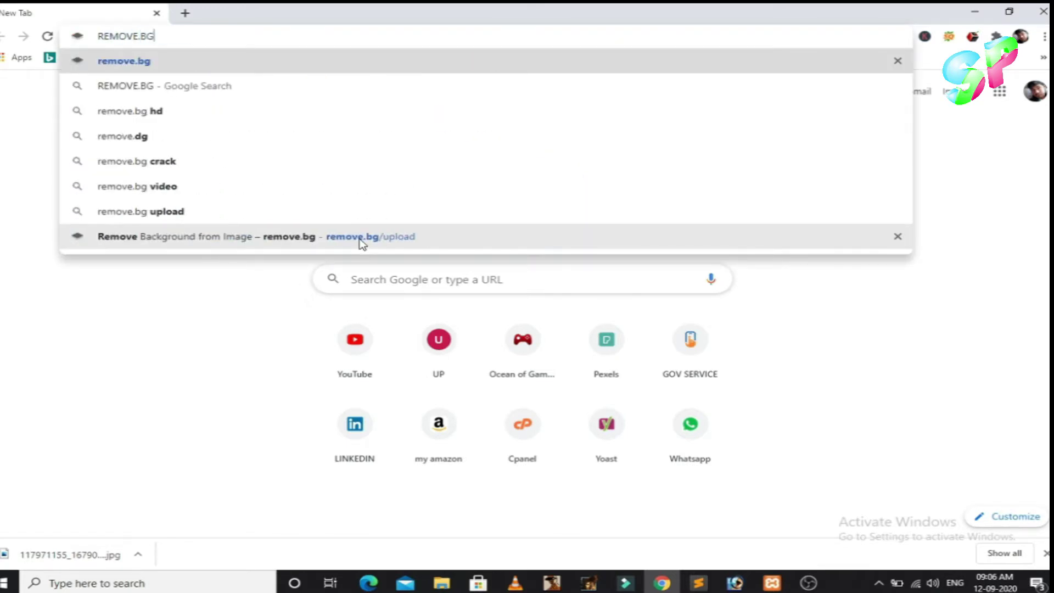
{"action": "key", "text": "Return"}
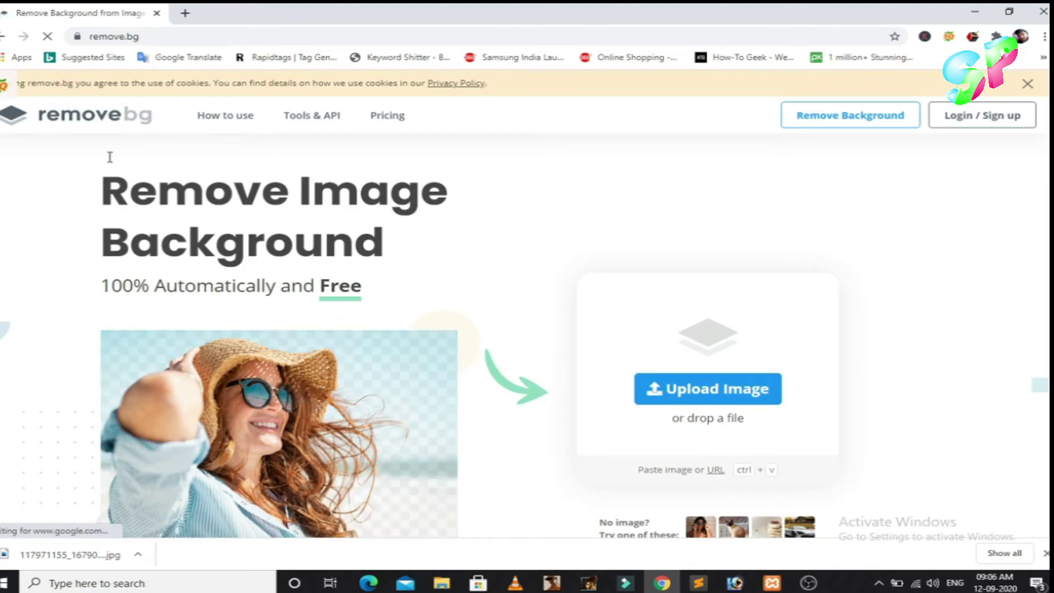
Step: Open IMG_20200214_145111.jpg from the desktop in Photos, then snap the remove.bg window to the right half
{"action": "key", "text": "super+d"}
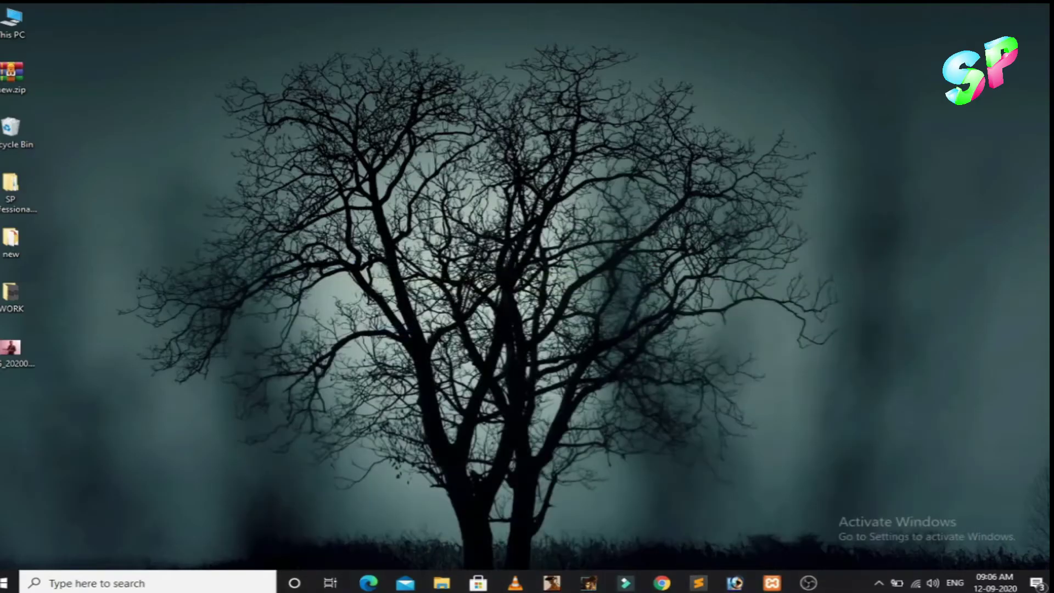
{"action": "left_click", "coordinate": [1, 360]}
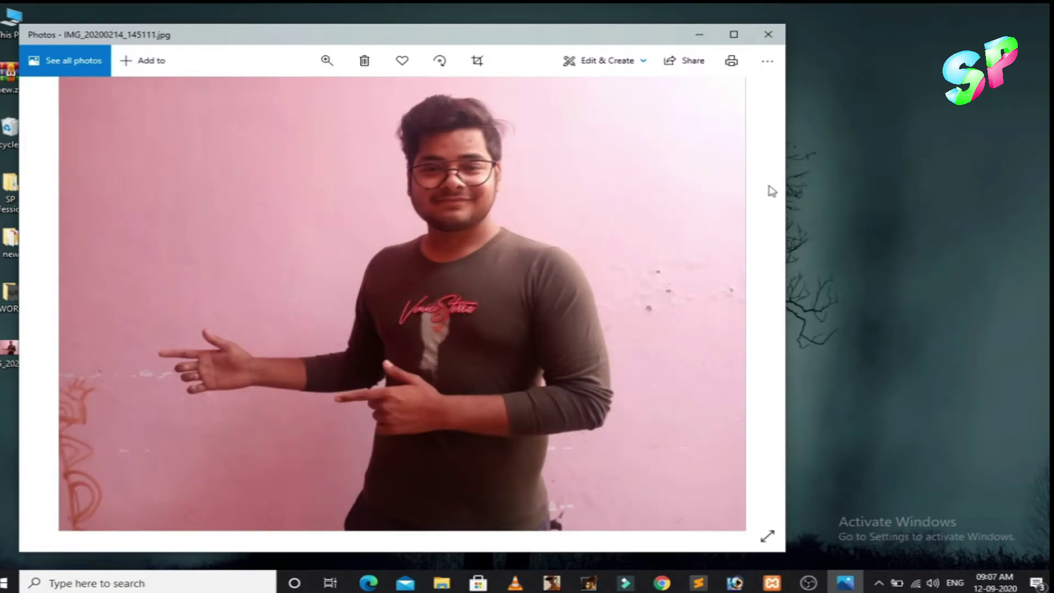
{"action": "left_click", "coordinate": [662, 583]}
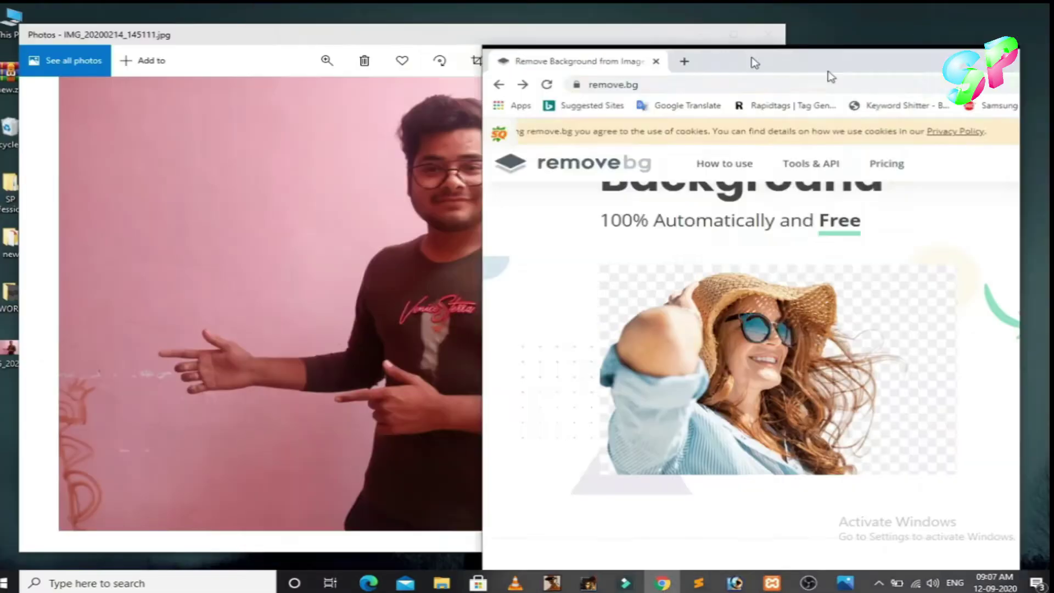
{"action": "left_click_drag", "start_coordinate": [515, 8], "coordinate": [1052, 60]}
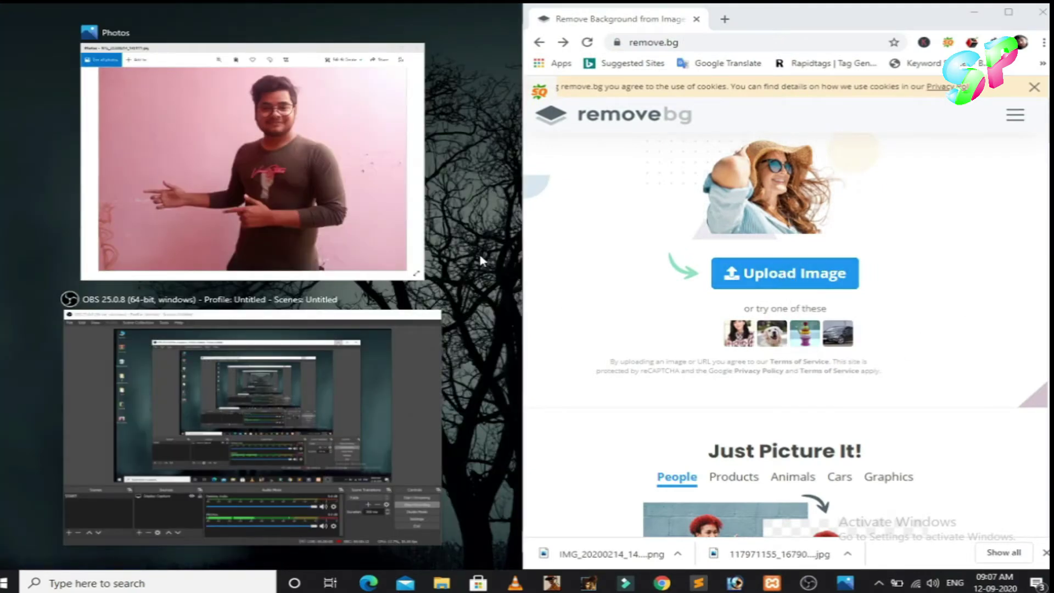
Step: Dock Photos on the left and upload IMG_20200214_145111.jpg from the Desktop to remove.bg
{"action": "left_click", "coordinate": [420, 258]}
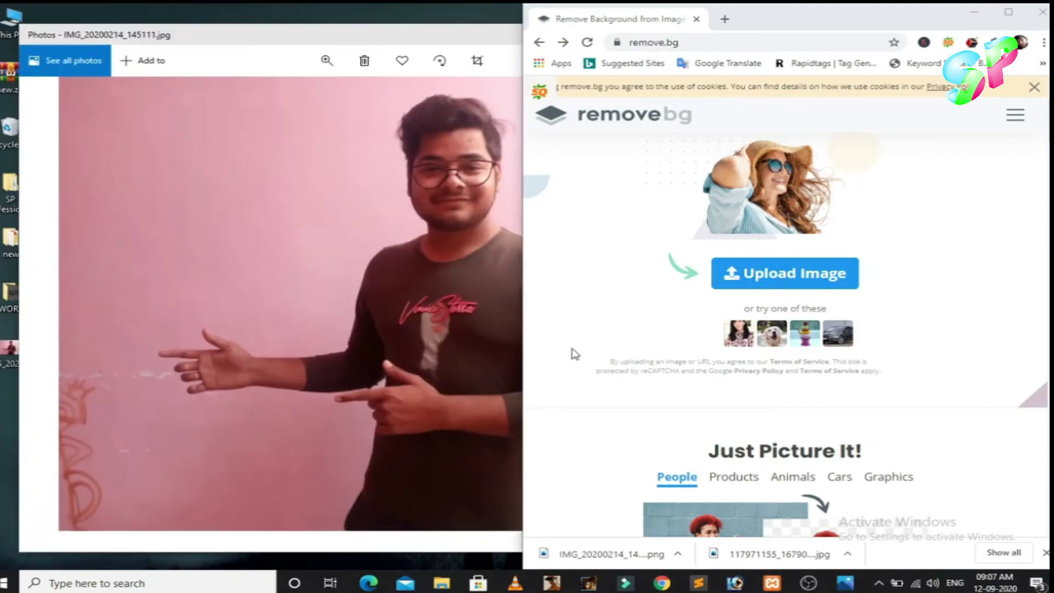
{"action": "left_click", "coordinate": [786, 283]}
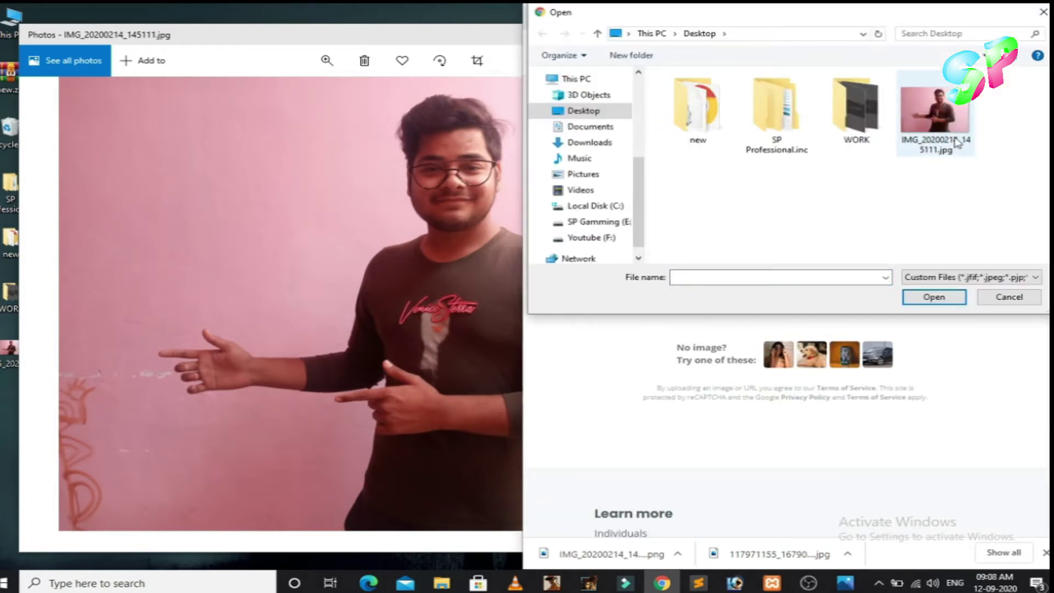
{"action": "left_click", "coordinate": [927, 121]}
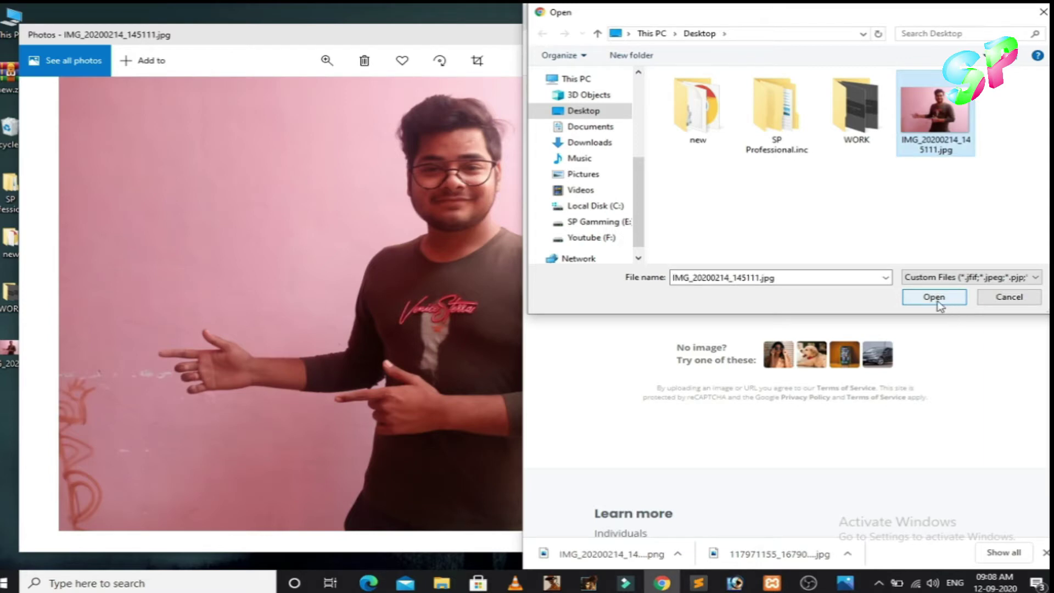
{"action": "left_click", "coordinate": [938, 301]}
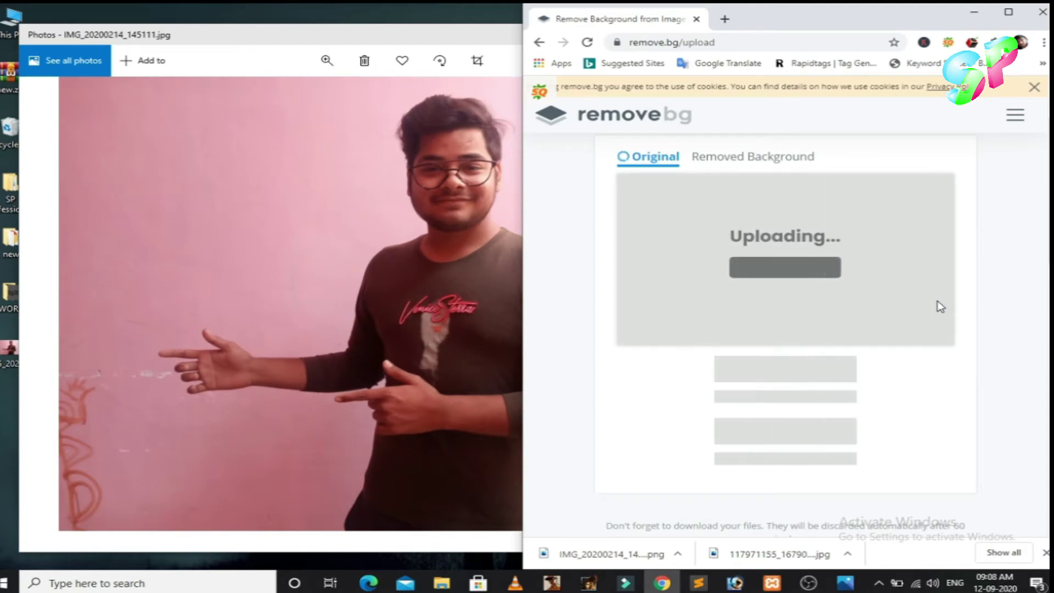
Step: Maximize Chrome, download the background-removed portrait PNG, then minimize the browser
{"action": "left_click", "coordinate": [1011, 12]}
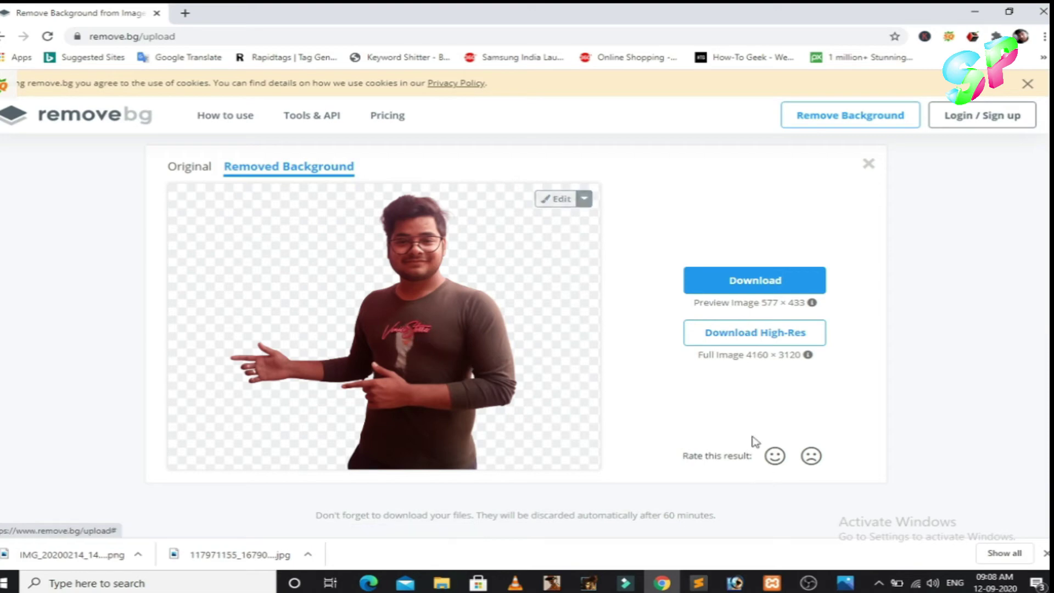
{"action": "left_click", "coordinate": [771, 283]}
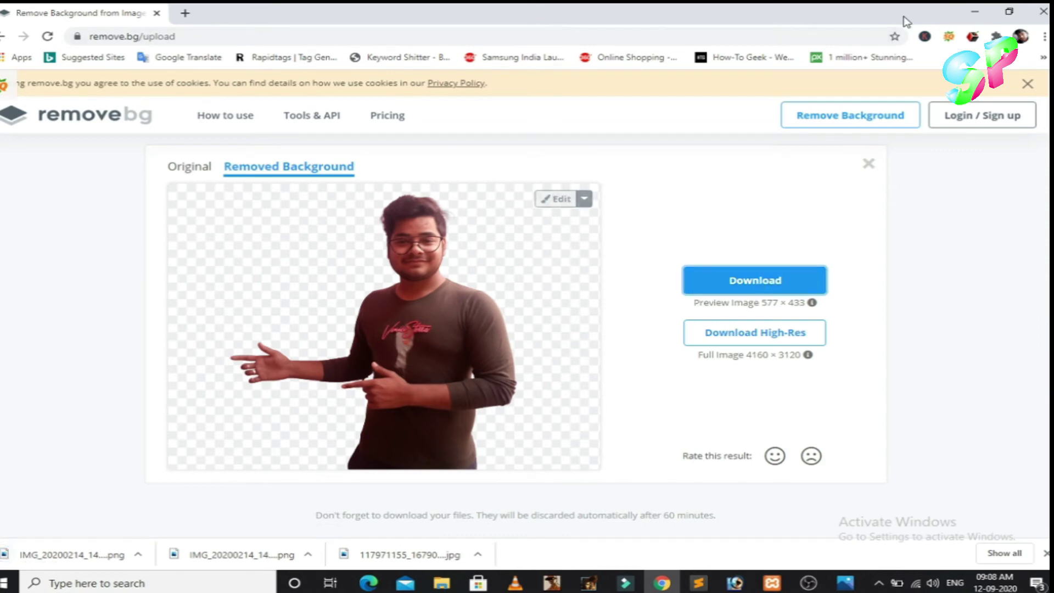
{"action": "left_click", "coordinate": [971, 13]}
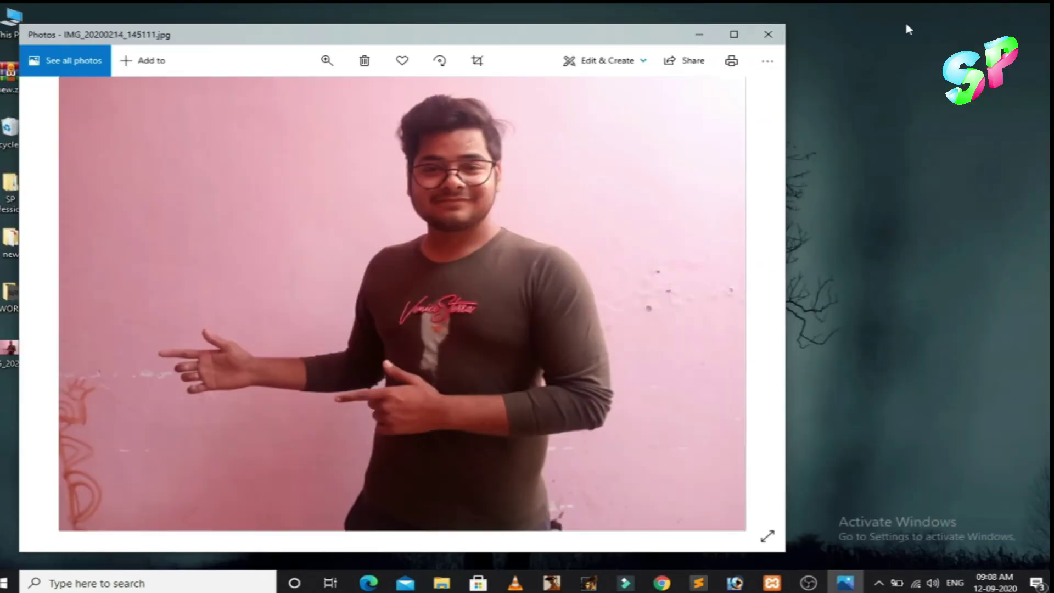
Step: Close the original photo, then show the downloaded removebg-preview PNG in the Downloads folder via Chrome's downloads list
{"action": "left_click", "coordinate": [771, 39]}
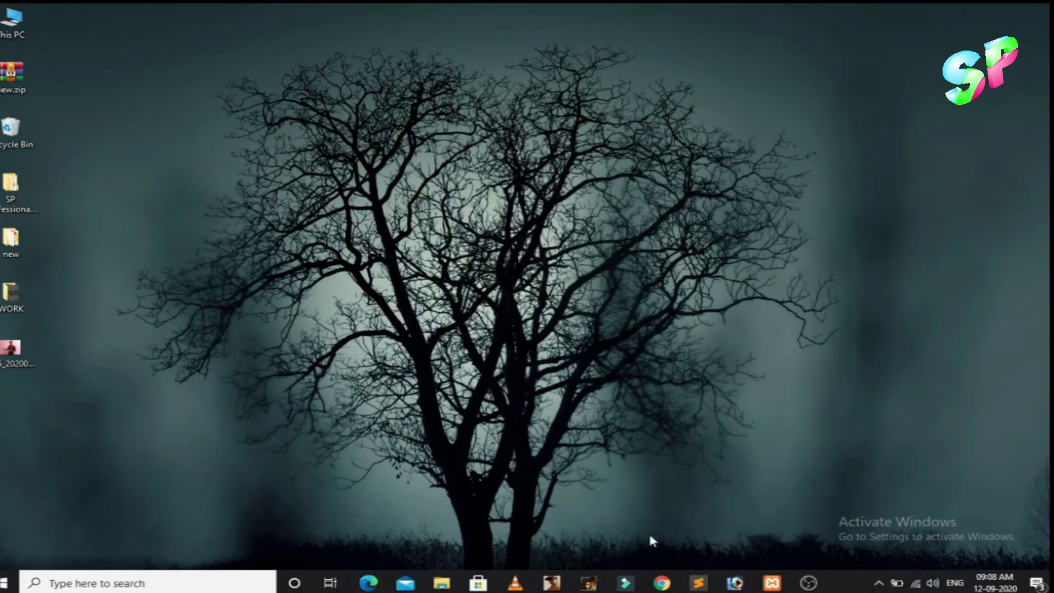
{"action": "left_click", "coordinate": [662, 583]}
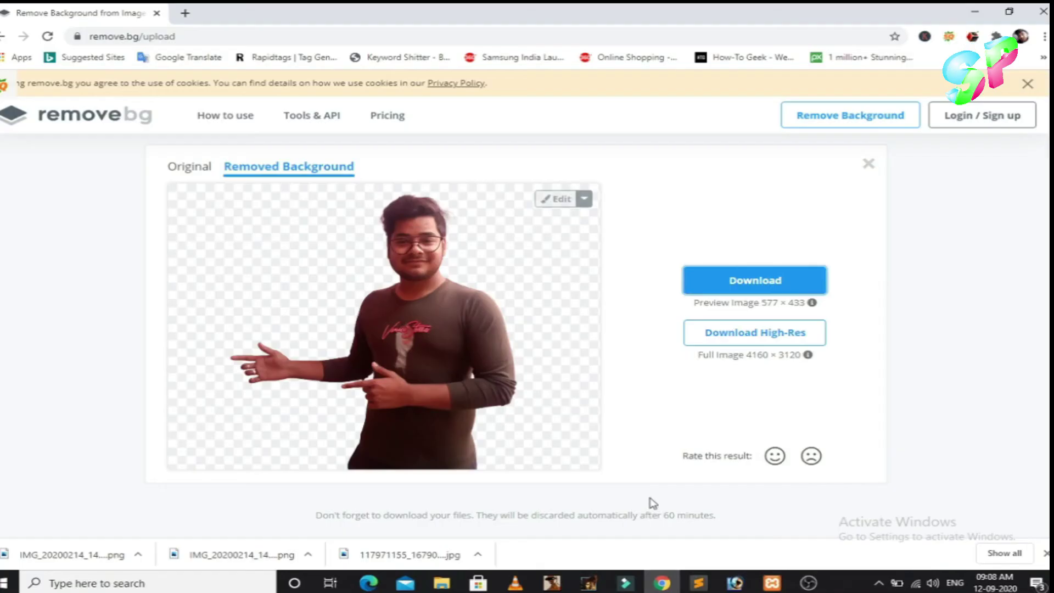
{"action": "key", "text": "ctrl+j"}
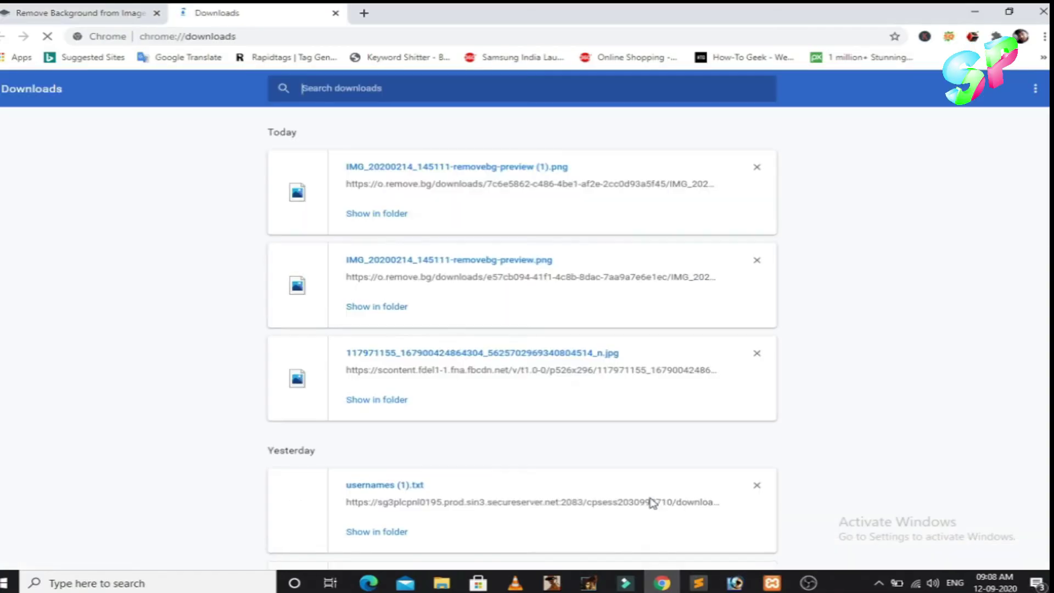
{"action": "left_click", "coordinate": [388, 216]}
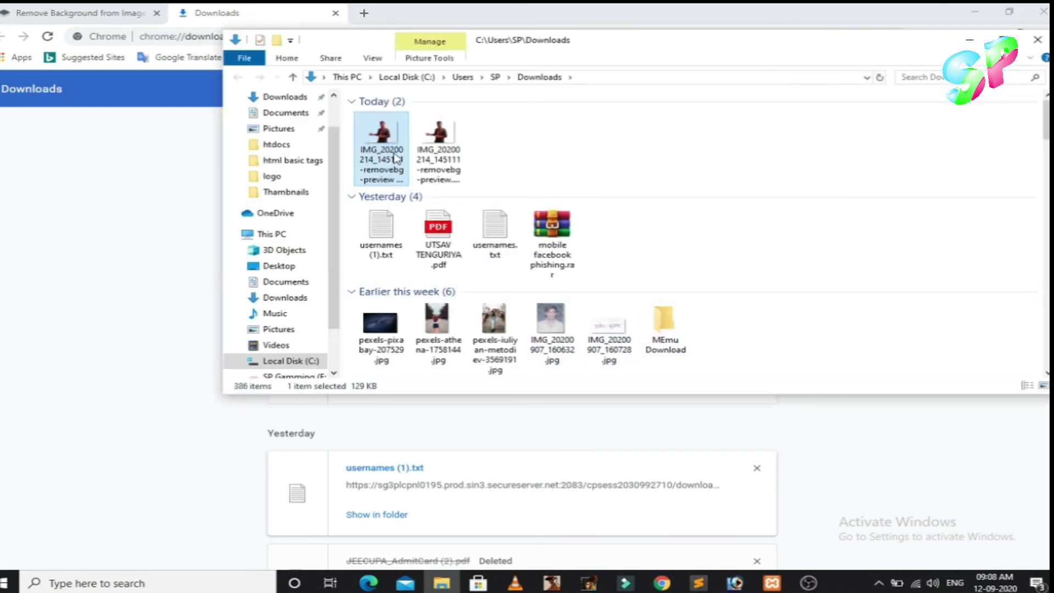
{"action": "double_click", "coordinate": [395, 158]}
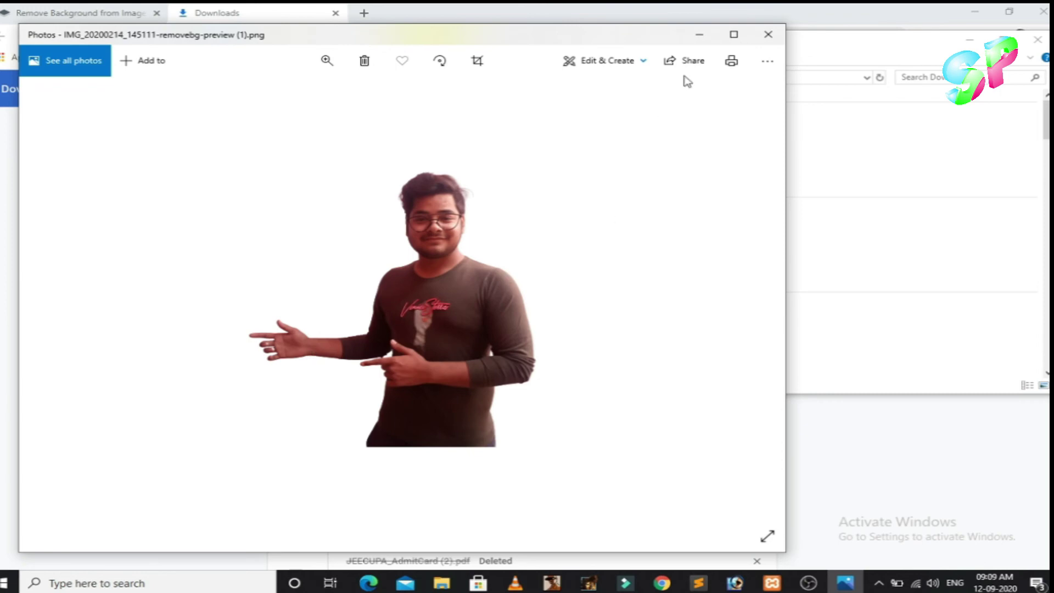
{"action": "left_click", "coordinate": [768, 34]}
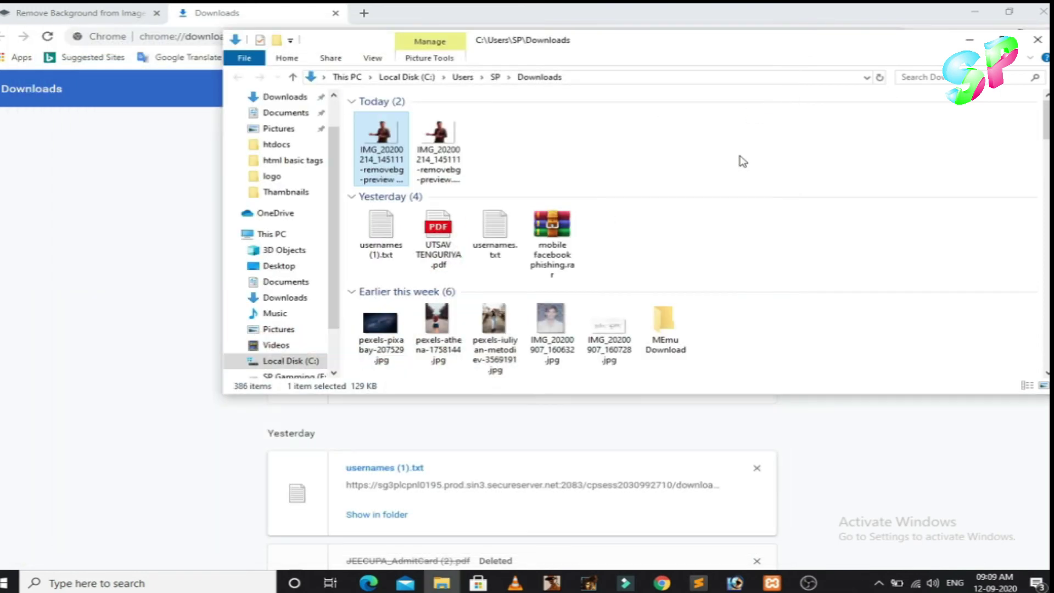